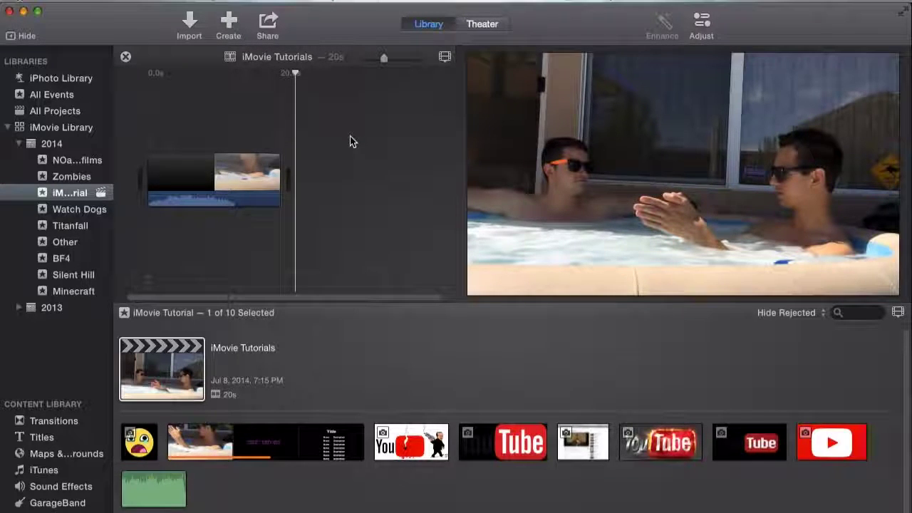
{"action": "left_click", "coordinate": [240, 123]}
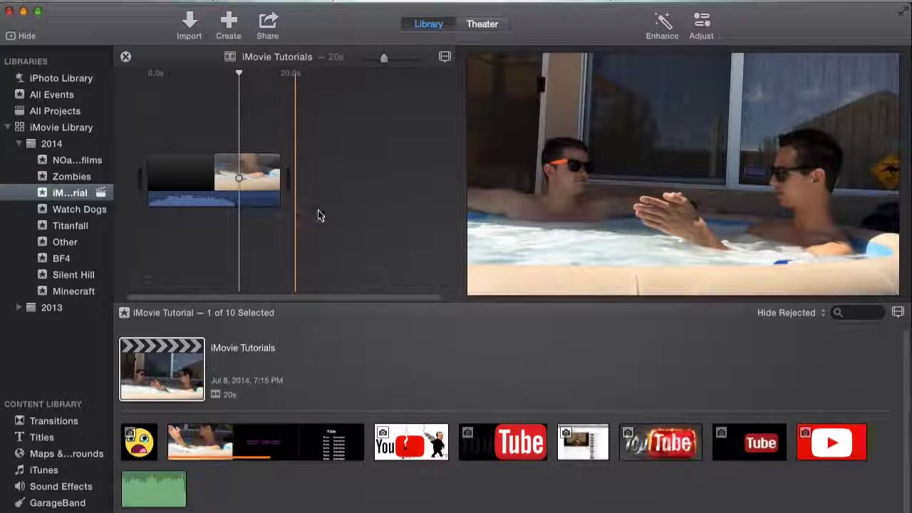
{"action": "left_click", "coordinate": [249, 123]}
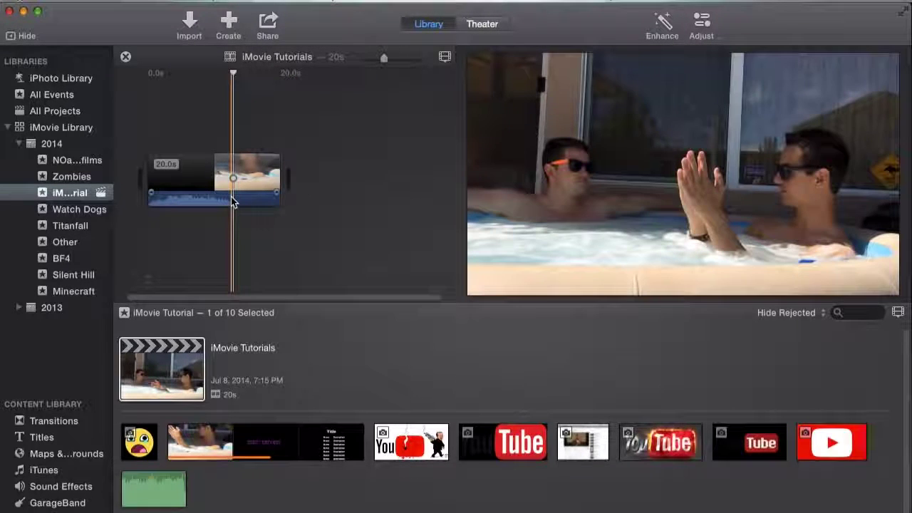
{"action": "left_click", "coordinate": [211, 134]}
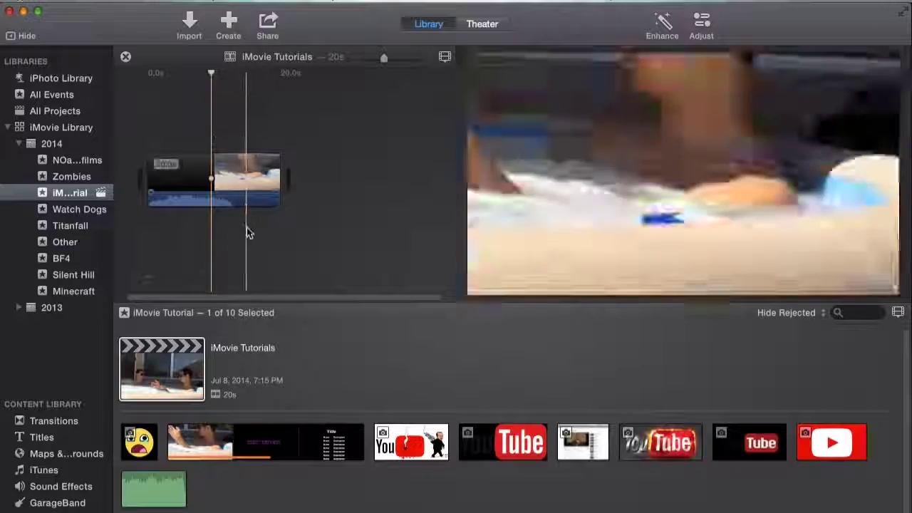
{"action": "left_click", "coordinate": [199, 236]}
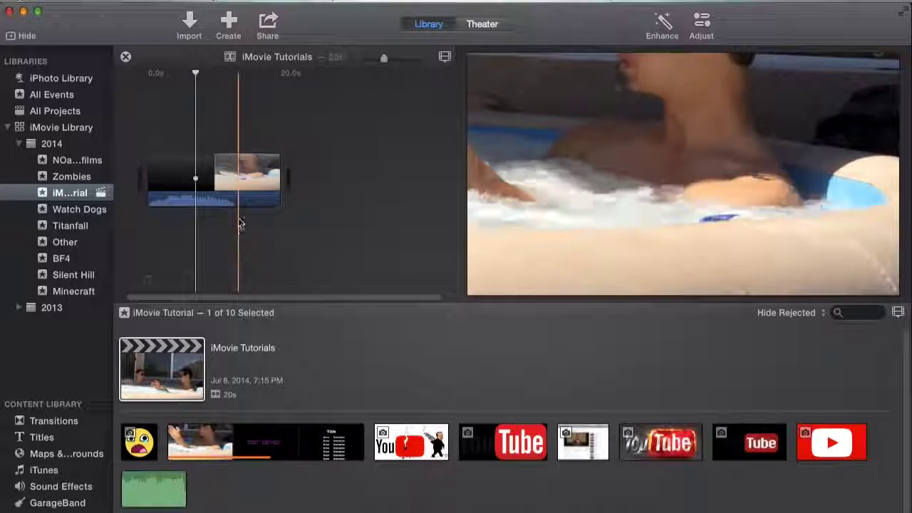
Set the video clip's audio level to 56% on its waveform and open the clip's volume adjustments.
{"action": "left_click_drag", "start_coordinate": [224, 195], "coordinate": [228, 194]}
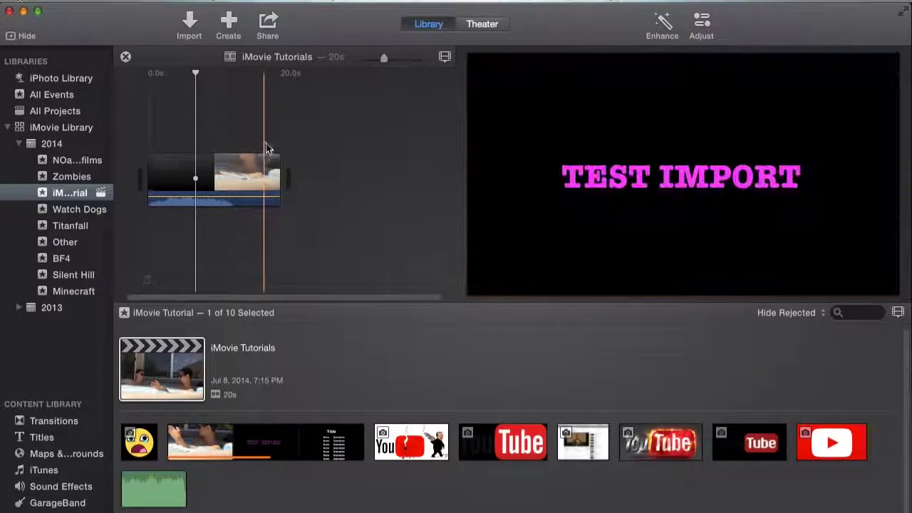
{"action": "left_click", "coordinate": [228, 164]}
{"action": "left_click", "coordinate": [704, 30]}
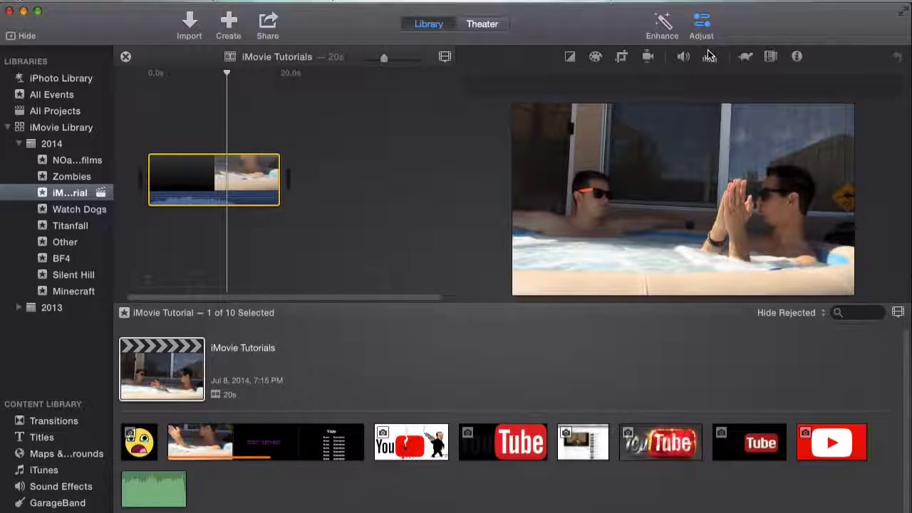
{"action": "left_click", "coordinate": [683, 60]}
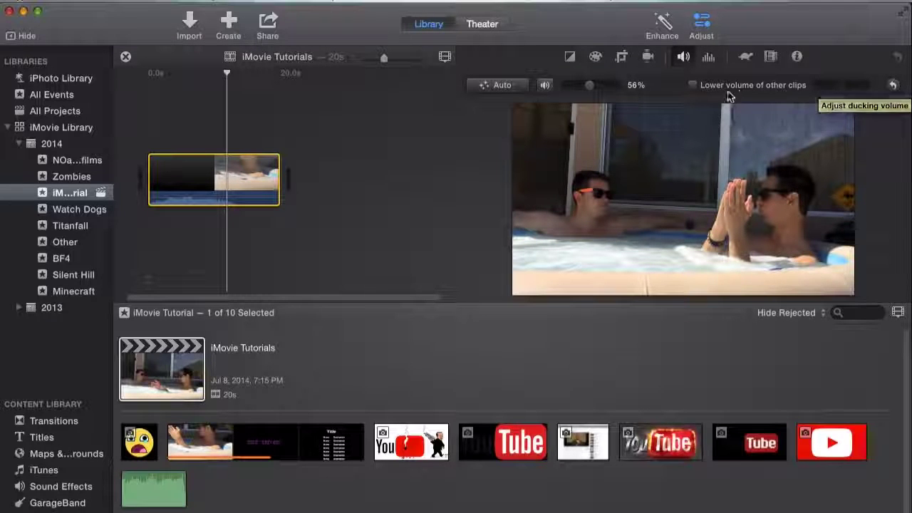
{"action": "left_click", "coordinate": [682, 60]}
{"action": "left_click", "coordinate": [683, 58]}
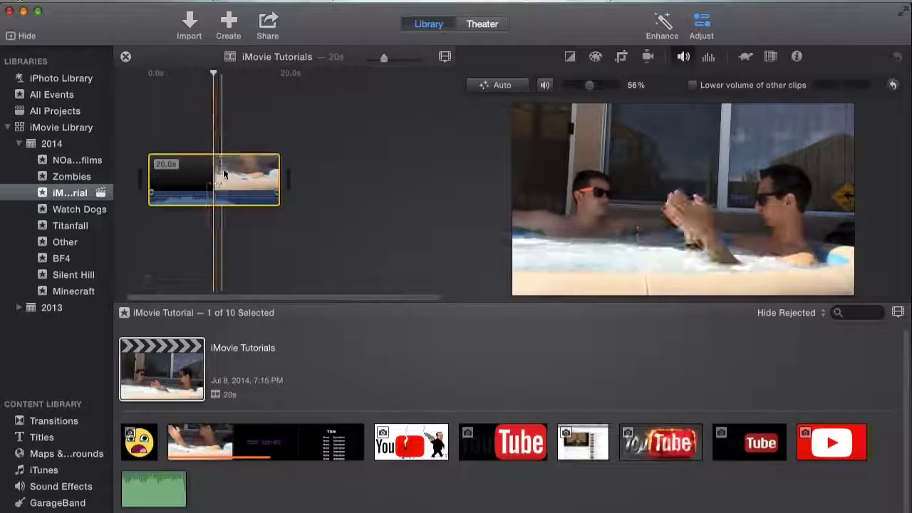
{"action": "left_click", "coordinate": [682, 60]}
{"action": "left_click", "coordinate": [682, 58]}
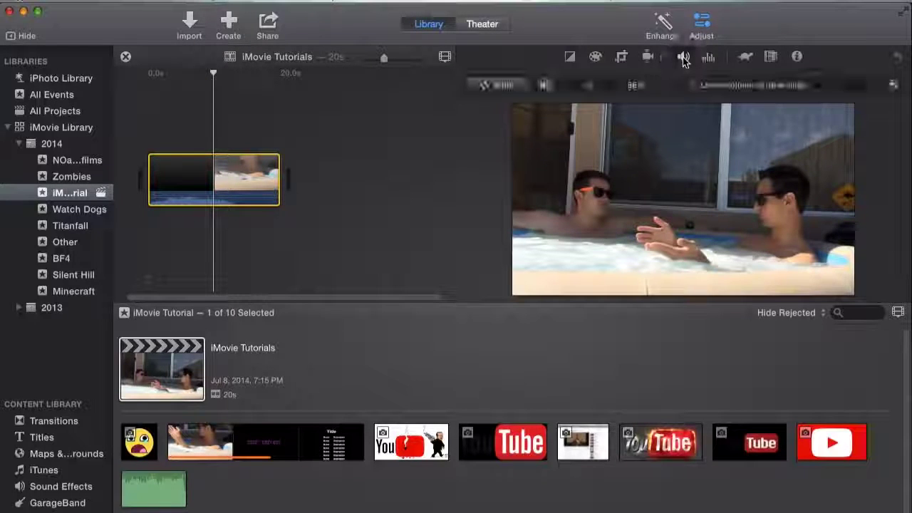
{"action": "left_click", "coordinate": [683, 58]}
{"action": "left_click", "coordinate": [684, 58]}
{"action": "left_click", "coordinate": [684, 59]}
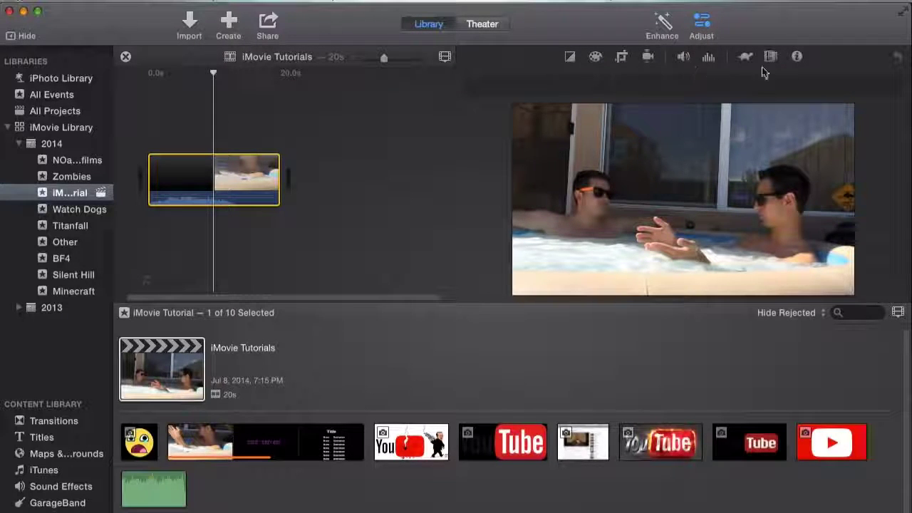
Raise the selected video clip's volume through its volume adjustments.
{"action": "left_click", "coordinate": [688, 63]}
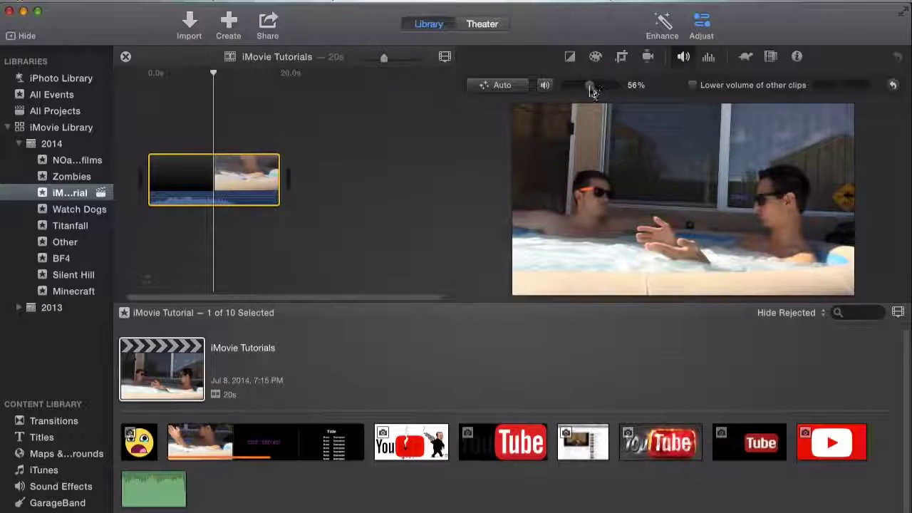
{"action": "left_click_drag", "start_coordinate": [591, 86], "coordinate": [610, 89]}
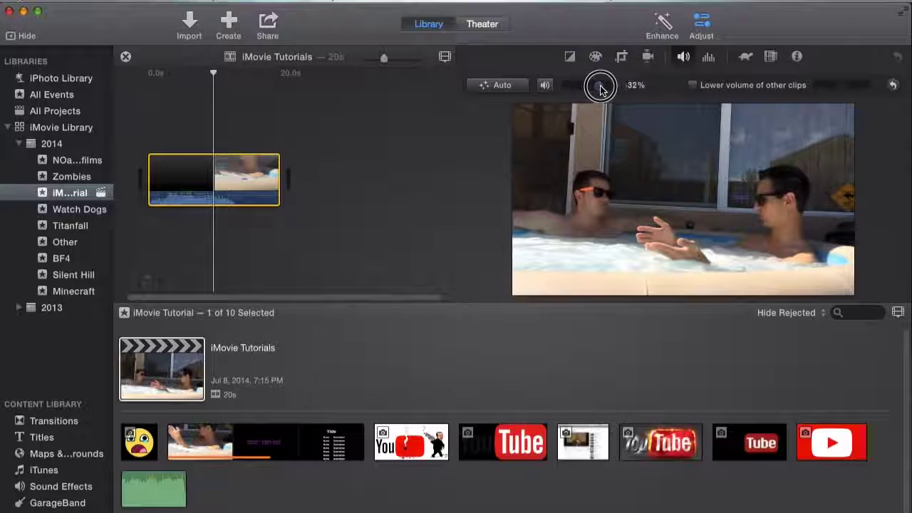
{"action": "left_click", "coordinate": [377, 149]}
Lower the video clip's audio level to 40% on its waveform and bring up its volume adjustments.
{"action": "mouse_move", "coordinate": [194, 201]}
{"action": "left_mouse_down"}
{"action": "mouse_move", "coordinate": [196, 193]}
{"action": "mouse_move", "coordinate": [194, 204]}
{"action": "left_mouse_up"}
{"action": "left_click", "coordinate": [682, 58]}
{"action": "left_click", "coordinate": [703, 23]}
{"action": "left_click", "coordinate": [702, 24]}
{"action": "left_click", "coordinate": [685, 57]}
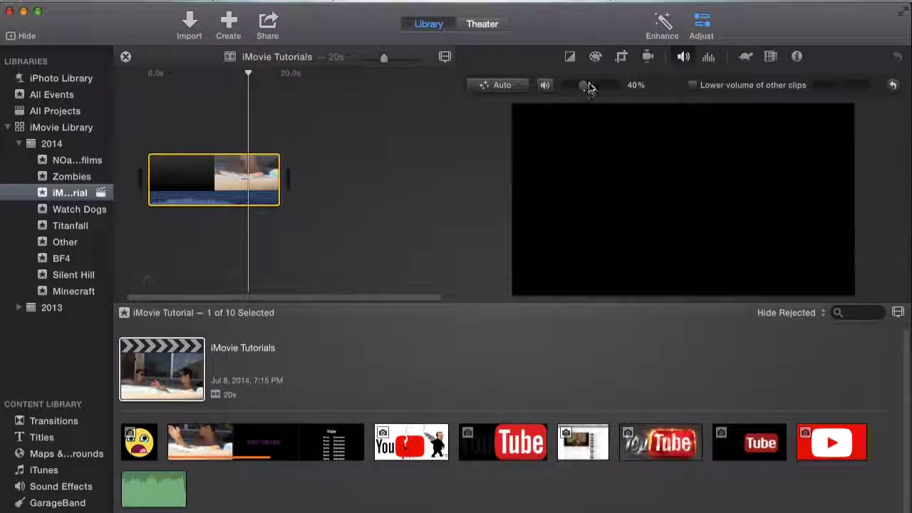
Adjust the video clip's audio level once more directly on its waveform in the timeline.
{"action": "left_click", "coordinate": [326, 167]}
{"action": "left_click", "coordinate": [202, 188]}
{"action": "mouse_move", "coordinate": [213, 199]}
{"action": "left_mouse_down"}
{"action": "mouse_move", "coordinate": [215, 188]}
{"action": "mouse_move", "coordinate": [218, 200]}
{"action": "mouse_move", "coordinate": [226, 196]}
{"action": "left_mouse_up"}
{"action": "left_click", "coordinate": [311, 183]}
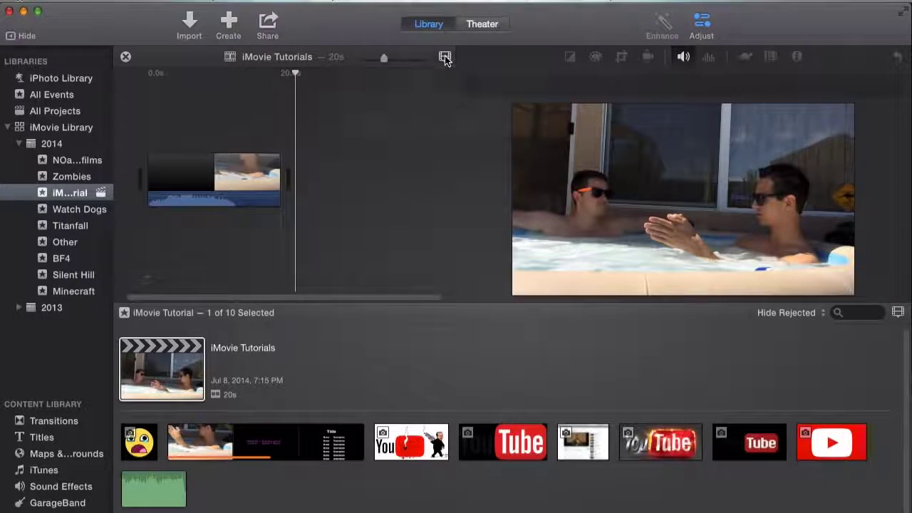
Turn the timeline's audio waveforms off and on again in the clip display settings.
{"action": "left_click", "coordinate": [444, 56]}
{"action": "left_click", "coordinate": [433, 127]}
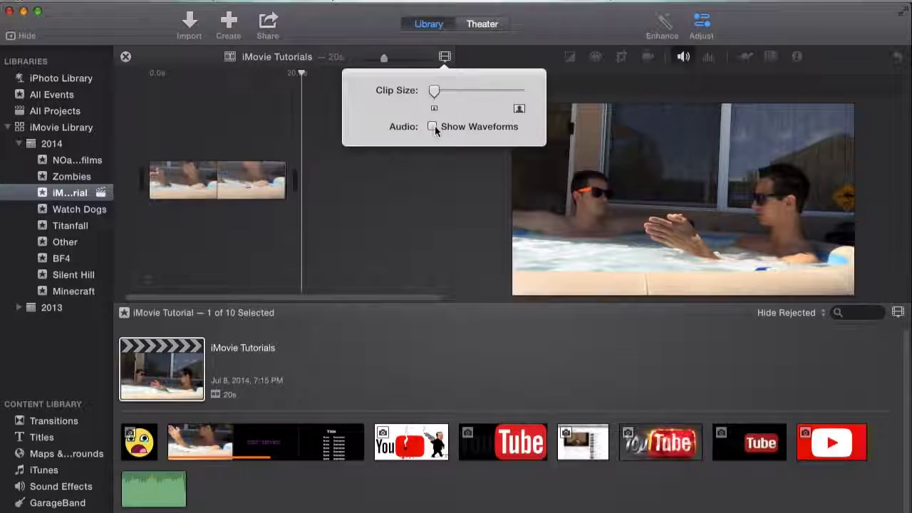
{"action": "left_click", "coordinate": [431, 126]}
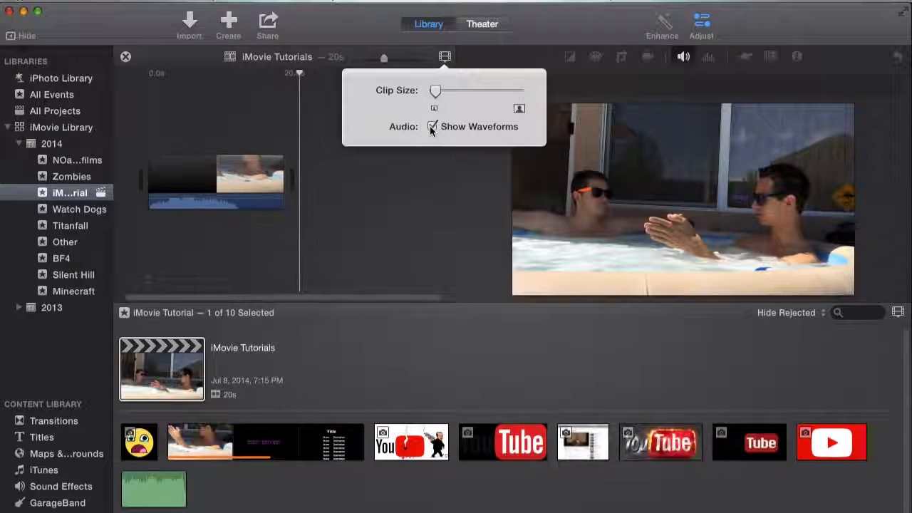
{"action": "left_click", "coordinate": [246, 145]}
Set the video clip's audio level to 71% on its waveform and play the clip from near its start.
{"action": "left_click_drag", "start_coordinate": [234, 197], "coordinate": [241, 204]}
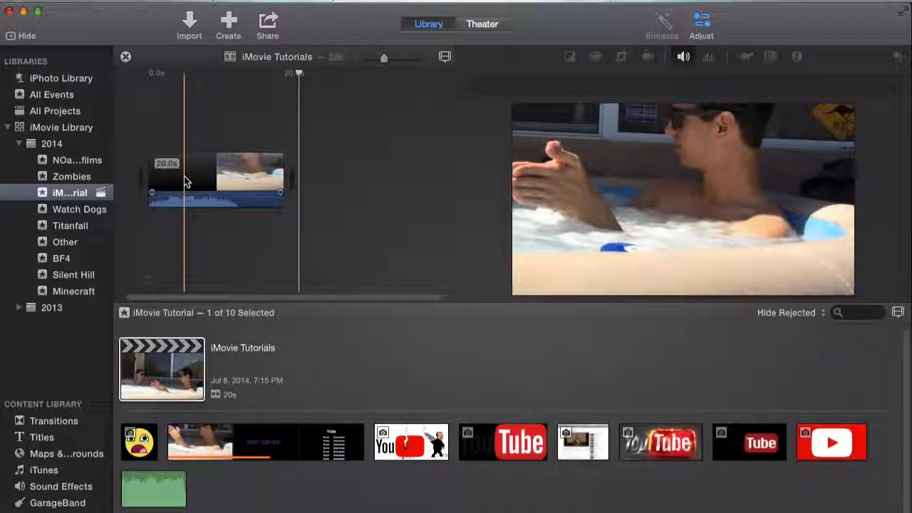
{"action": "left_click", "coordinate": [184, 176]}
{"action": "key", "text": "space"}
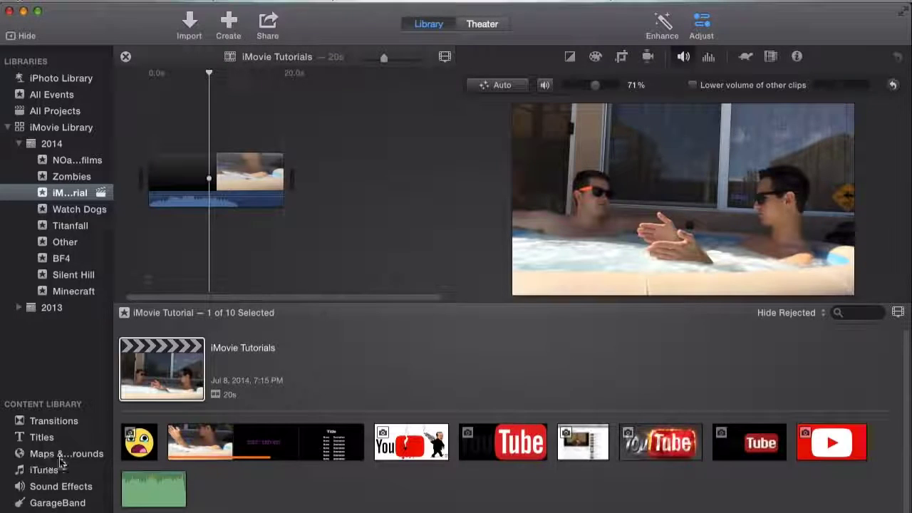
Open the sound effects library and check the category choices, keeping Jingles.
{"action": "left_click", "coordinate": [61, 486]}
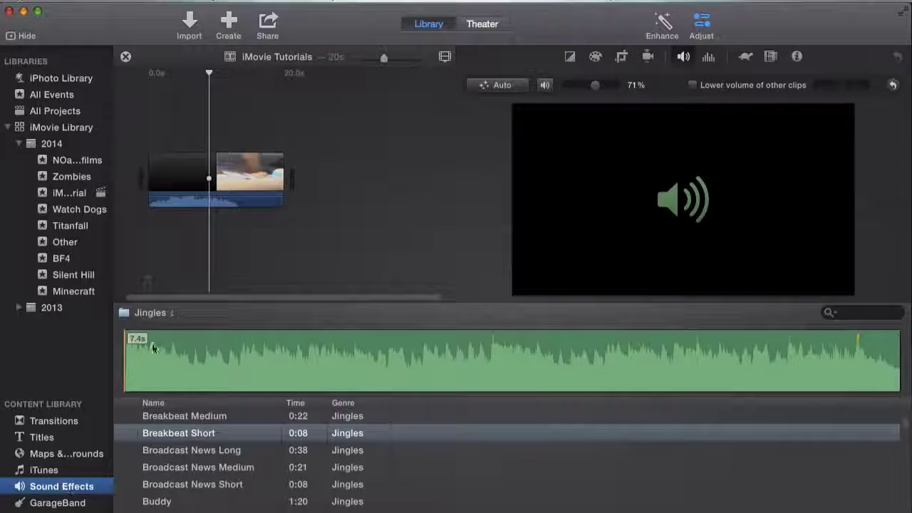
{"action": "left_click", "coordinate": [154, 316]}
{"action": "left_click", "coordinate": [154, 314]}
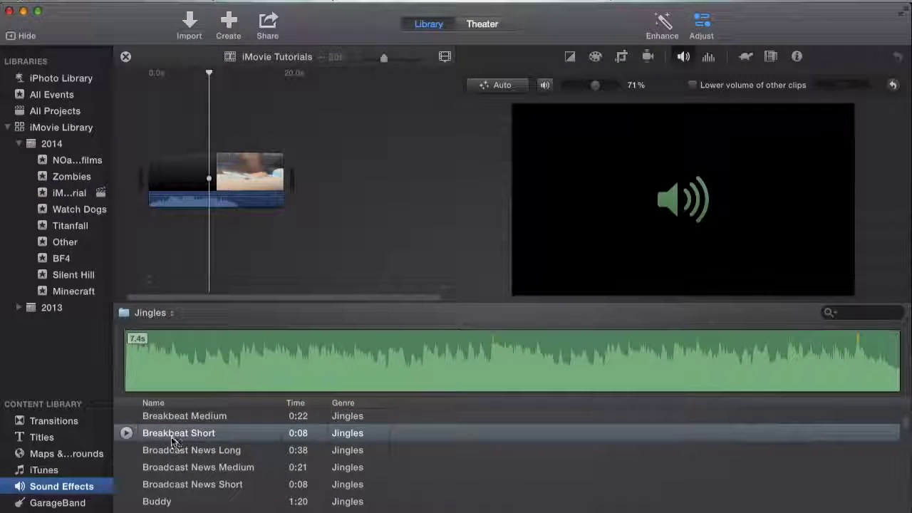
Place the previewed Breakbeat Short jingle under the video clip and remove it again.
{"action": "left_click", "coordinate": [229, 432]}
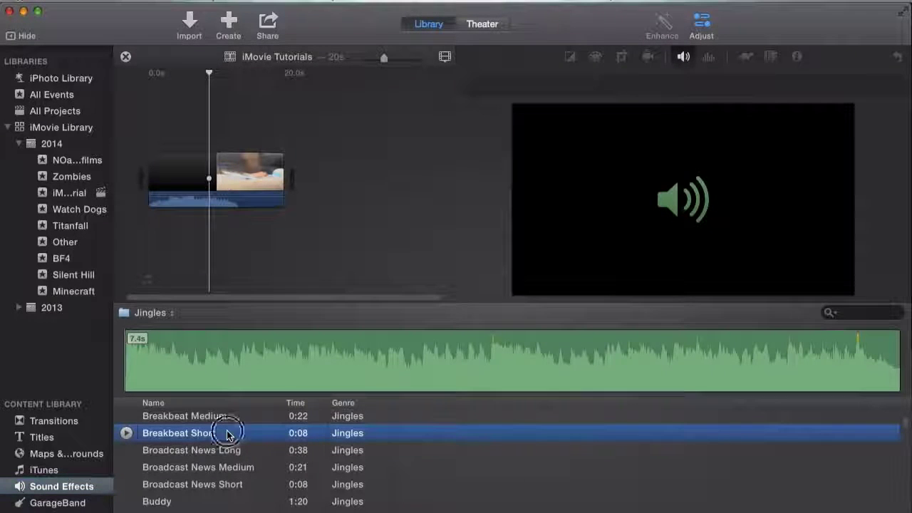
{"action": "key", "text": "space"}
{"action": "left_click_drag", "start_coordinate": [184, 434], "coordinate": [187, 220]}
{"action": "key", "text": "Delete"}
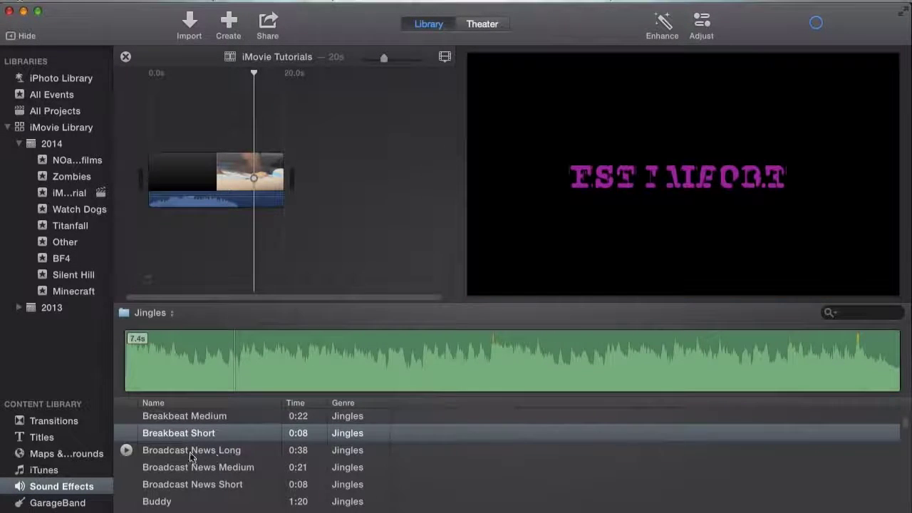
Preview the Broadcast News Long jingle and place it under the video clip from the very start of the timeline.
{"action": "left_click", "coordinate": [189, 453]}
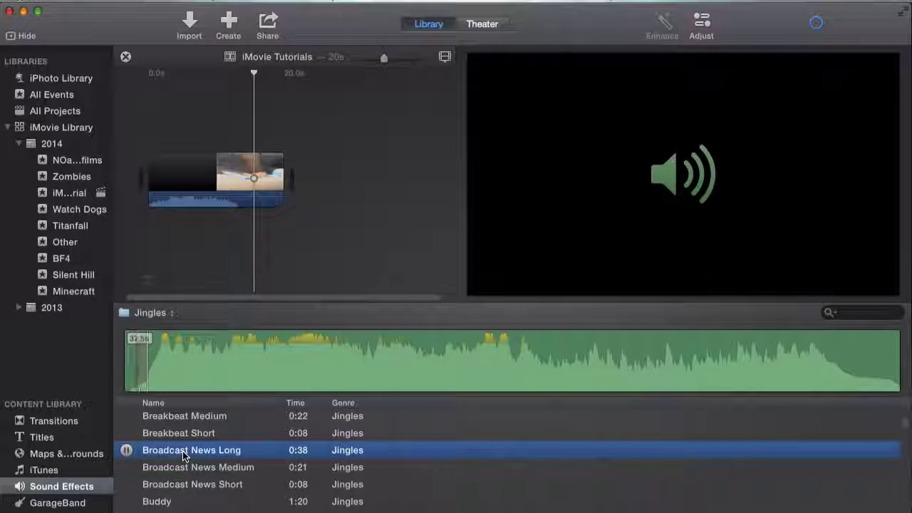
{"action": "left_click_drag", "start_coordinate": [182, 454], "coordinate": [149, 234]}
{"action": "left_click", "coordinate": [350, 176]}
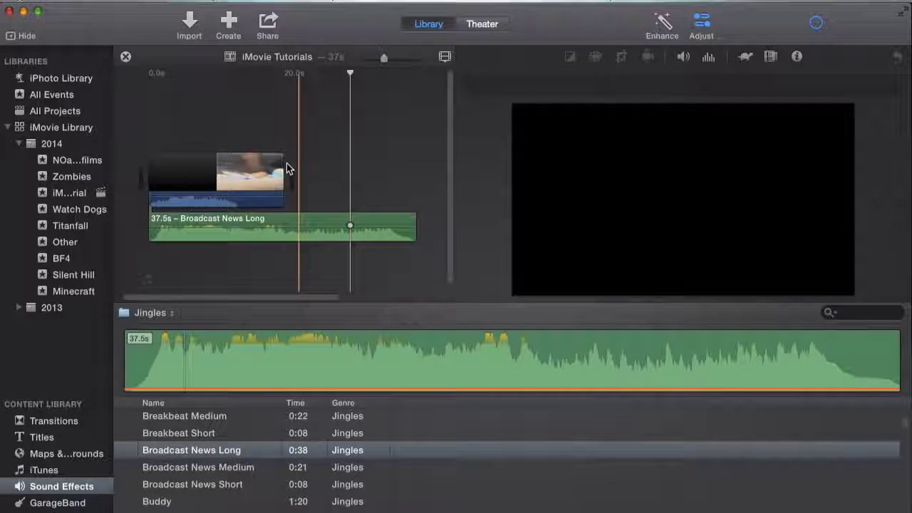
{"action": "left_click", "coordinate": [313, 171]}
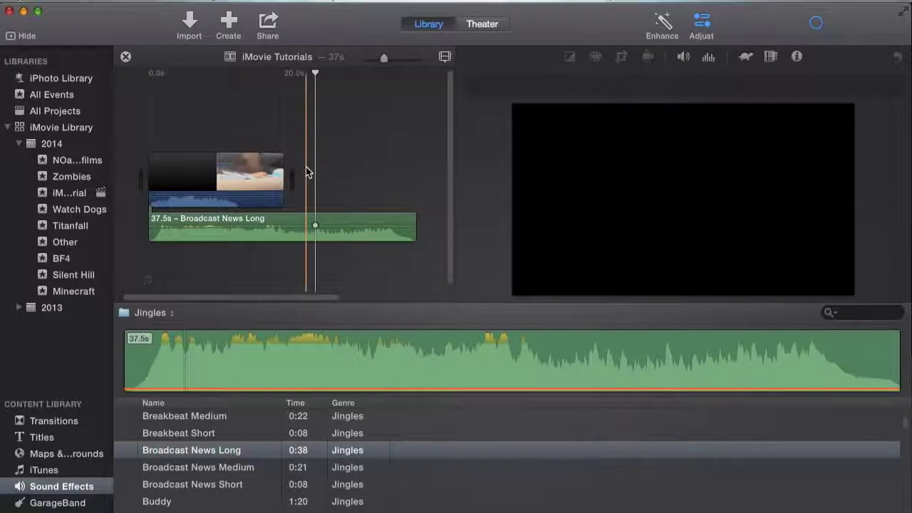
Shorten the Broadcast News Long jingle to 28.2 s by cutting its start, and shift it to begin about 3 s into the video.
{"action": "left_click", "coordinate": [181, 218]}
{"action": "left_click_drag", "start_coordinate": [182, 220], "coordinate": [245, 218]}
{"action": "left_click", "coordinate": [185, 215]}
{"action": "left_click_drag", "start_coordinate": [310, 219], "coordinate": [234, 217]}
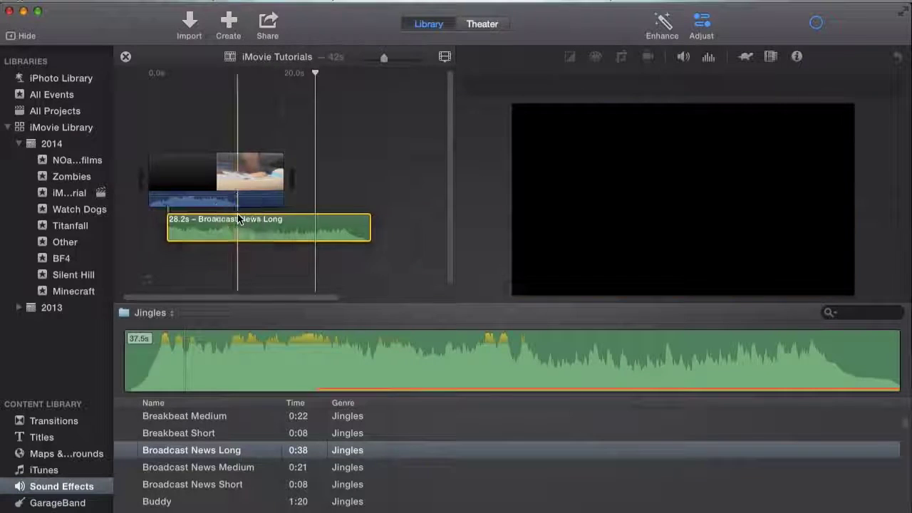
{"action": "left_click", "coordinate": [308, 198]}
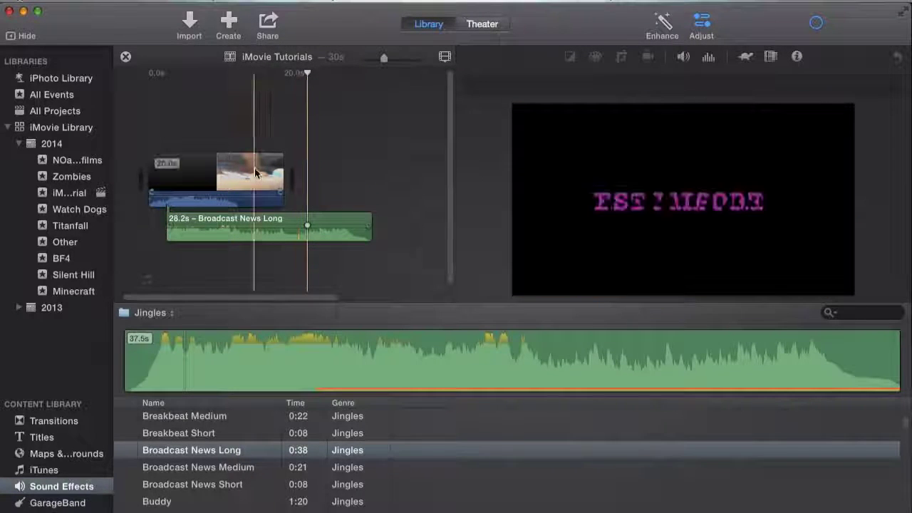
{"action": "left_click", "coordinate": [304, 222]}
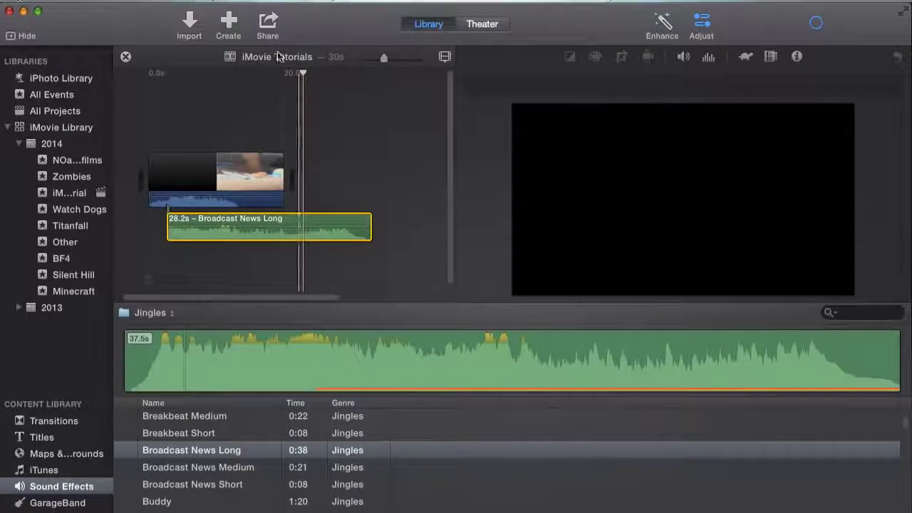
{"action": "left_click", "coordinate": [326, 199]}
{"action": "left_click", "coordinate": [299, 220]}
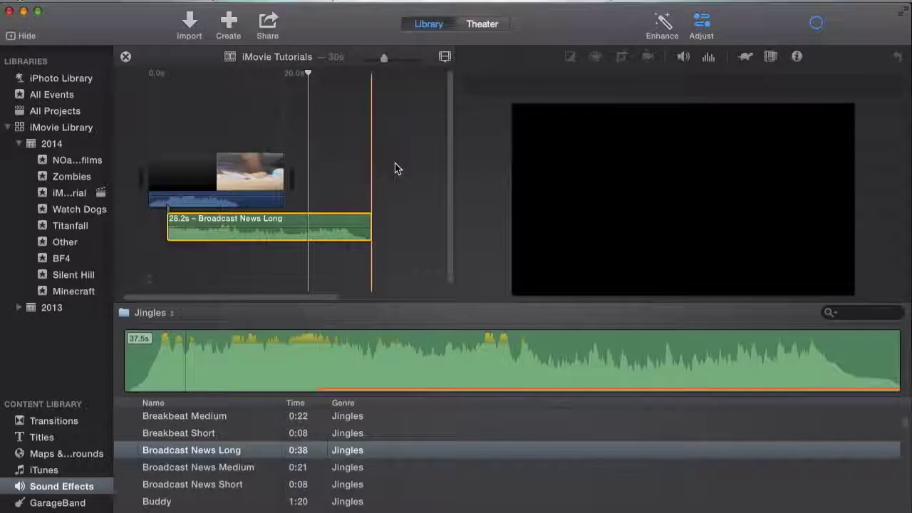
{"action": "left_click", "coordinate": [318, 173]}
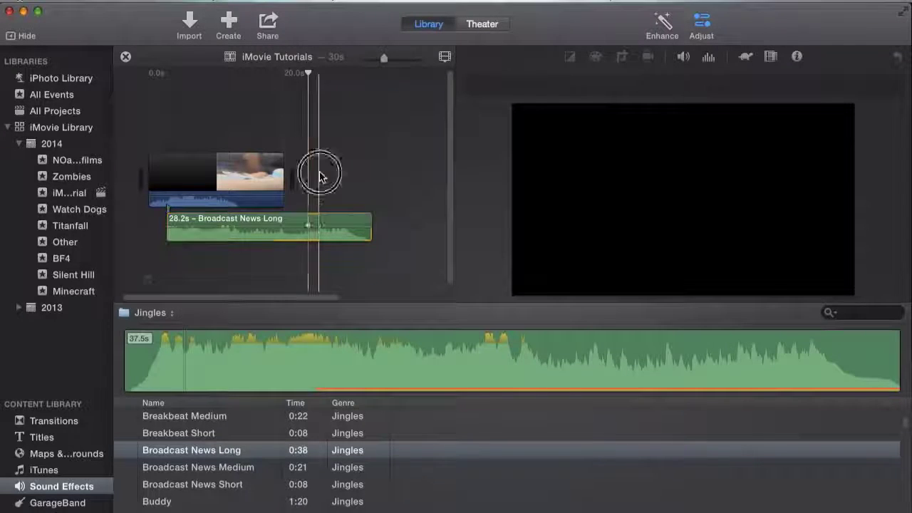
{"action": "left_click", "coordinate": [313, 219]}
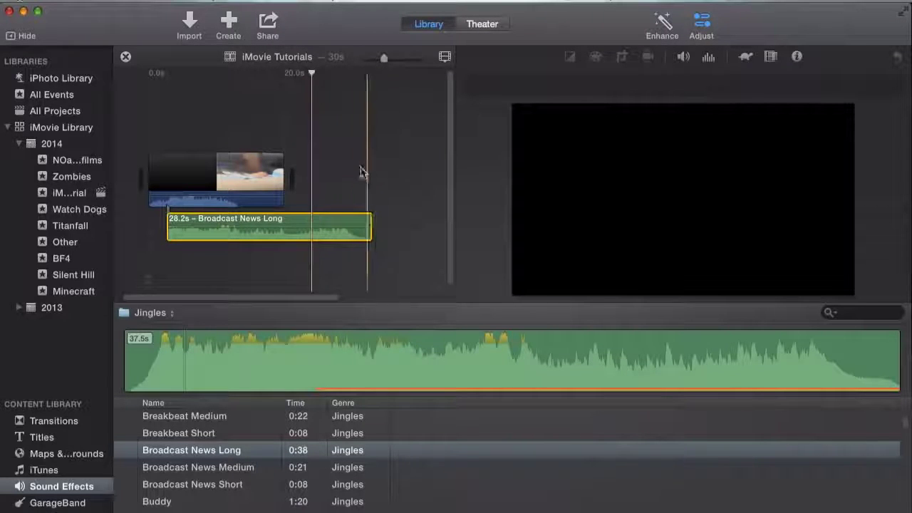
{"action": "left_click", "coordinate": [310, 221]}
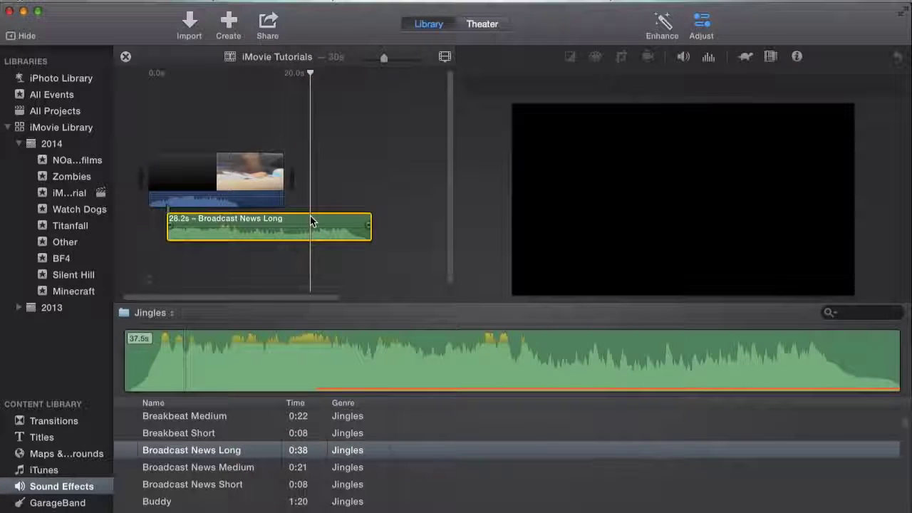
{"action": "left_click", "coordinate": [314, 190]}
{"action": "left_click", "coordinate": [304, 196]}
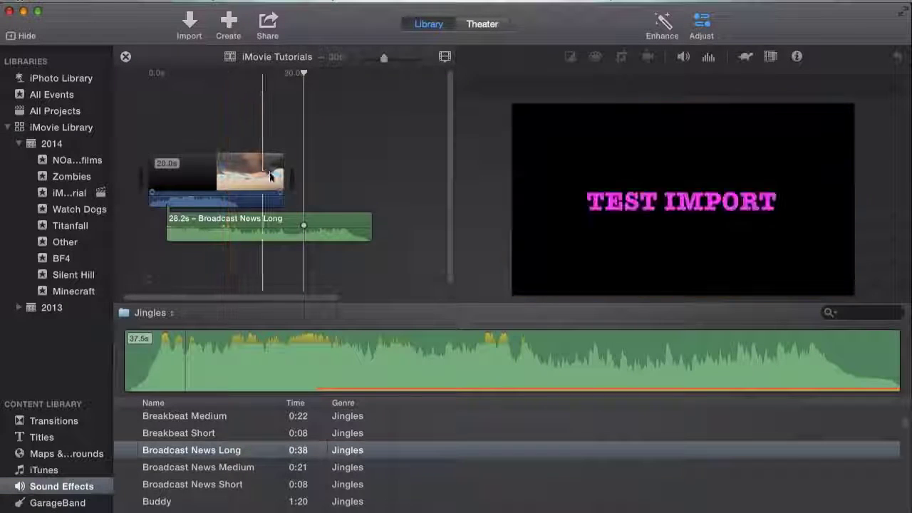
Move the Broadcast News Long jingle so it starts together with the video clip.
{"action": "left_click", "coordinate": [250, 217]}
{"action": "left_click_drag", "start_coordinate": [260, 220], "coordinate": [238, 218]}
Split the Broadcast News Long jingle where the video ends, delete the excess after 20 s, and play back the result.
{"action": "left_click", "coordinate": [284, 217]}
{"action": "key", "text": "super+b"}
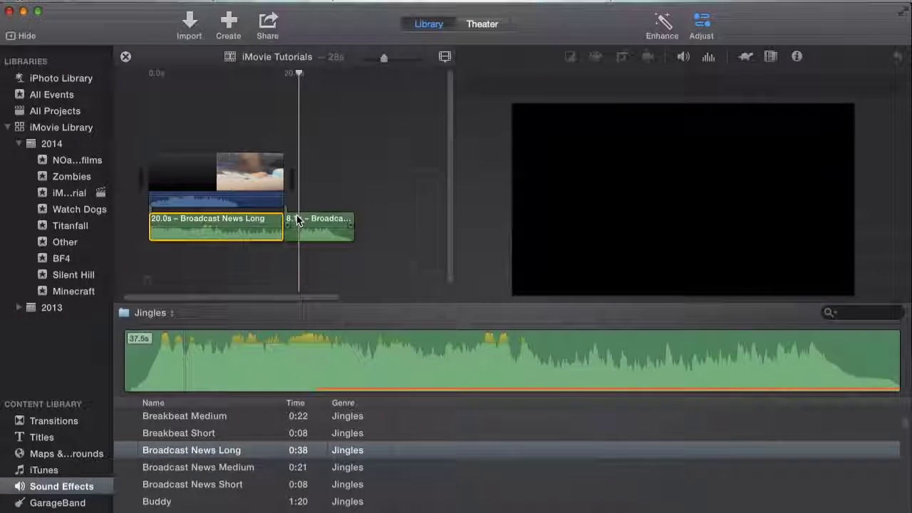
{"action": "left_click", "coordinate": [317, 223]}
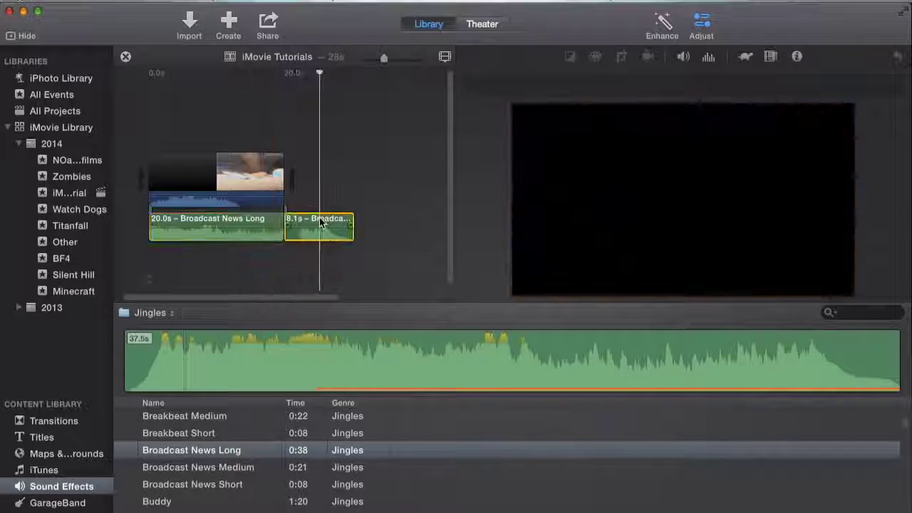
{"action": "key", "text": "Delete"}
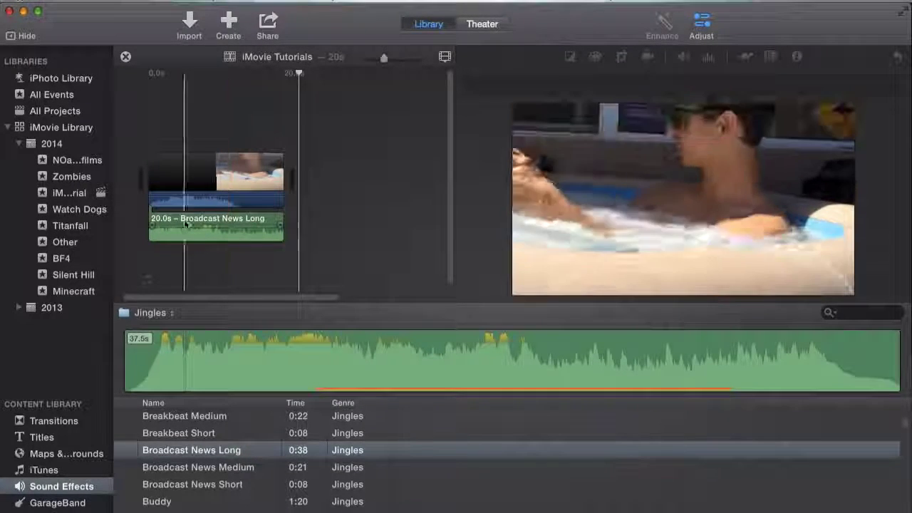
{"action": "key", "text": "space"}
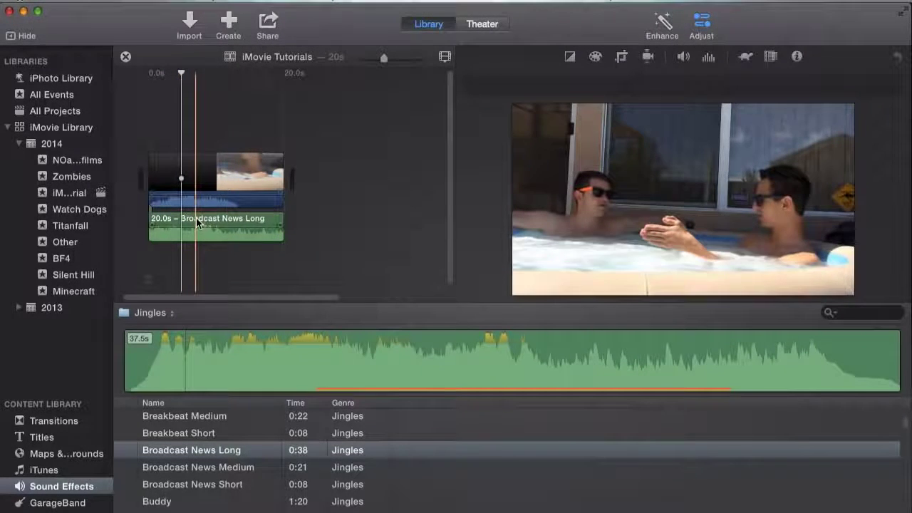
Split the 20 s Broadcast News Long jingle about 13.5 s in, where the loud part of the video's own audio ends.
{"action": "left_click", "coordinate": [239, 213]}
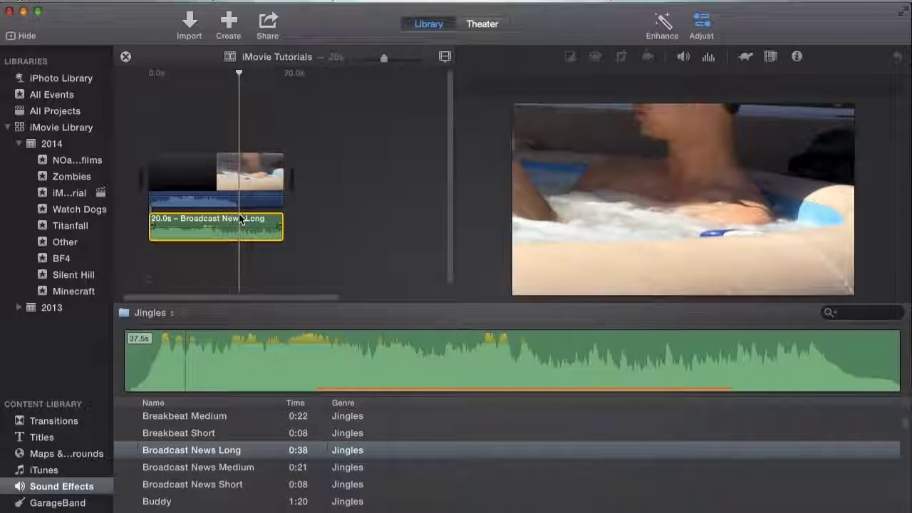
{"action": "key", "text": "super+b"}
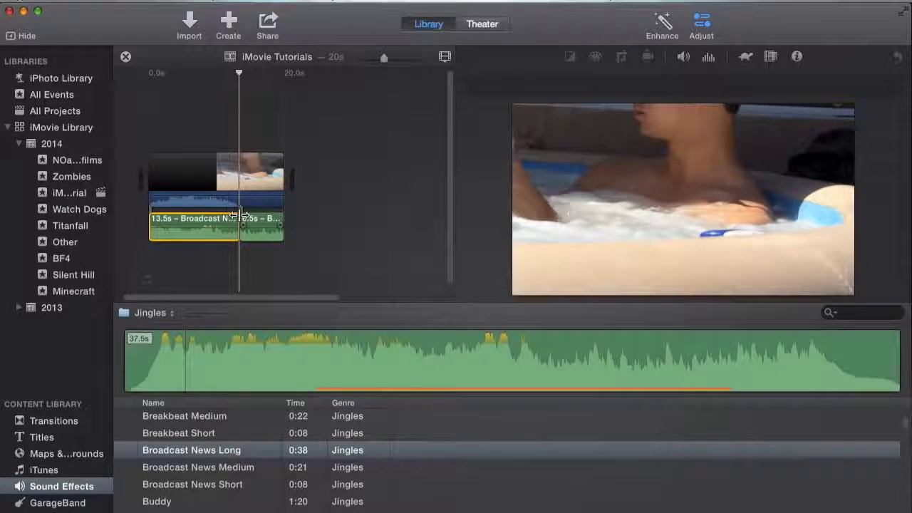
{"action": "left_click", "coordinate": [266, 252]}
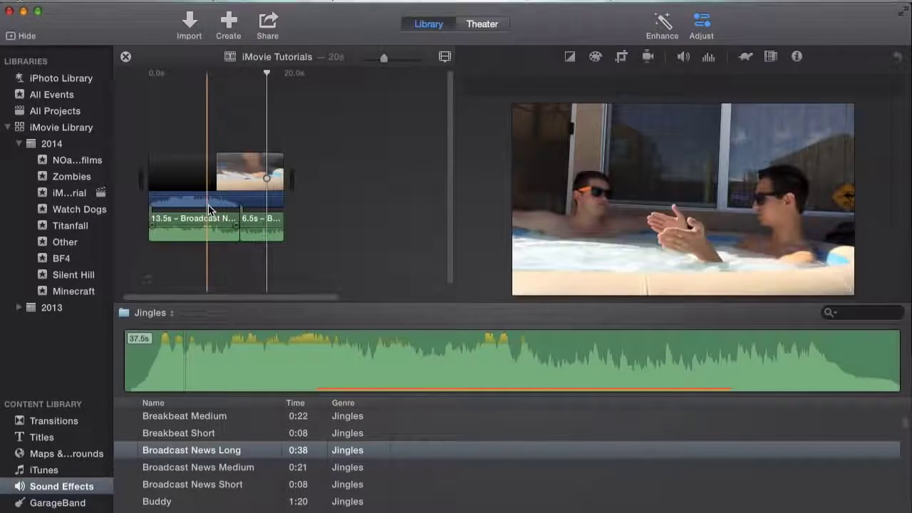
{"action": "left_click", "coordinate": [197, 199]}
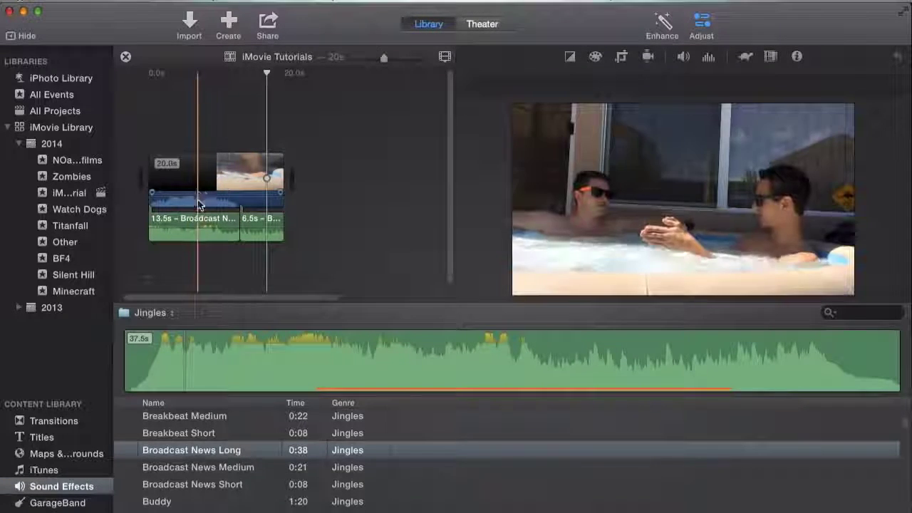
{"action": "left_click", "coordinate": [264, 226]}
Lower the volume of the jingle's first 13.5 s segment well below the video's own sound, checking it by playback.
{"action": "left_click", "coordinate": [171, 223]}
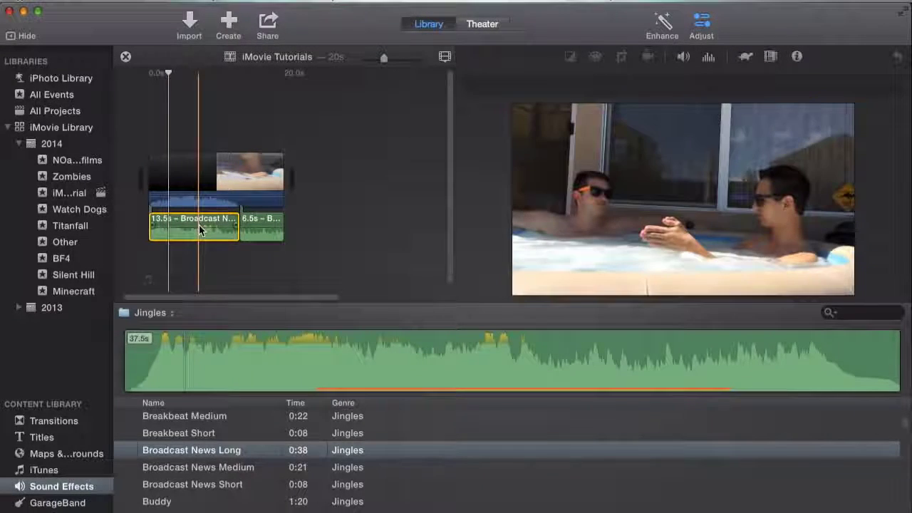
{"action": "left_click_drag", "start_coordinate": [199, 228], "coordinate": [201, 232]}
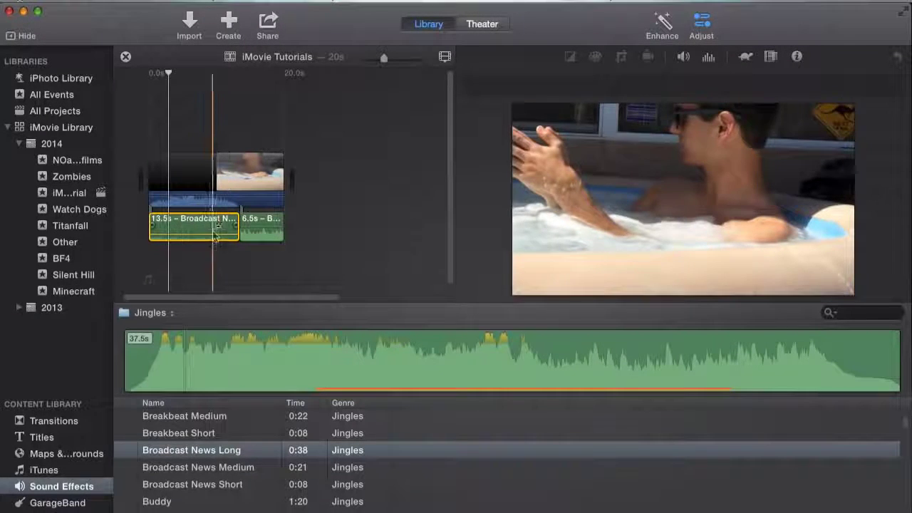
{"action": "left_click", "coordinate": [221, 254]}
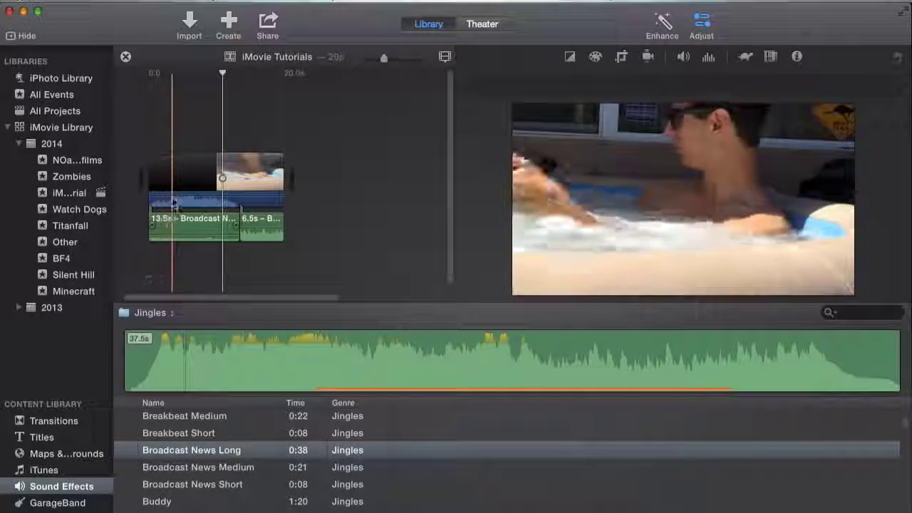
{"action": "left_click", "coordinate": [178, 188]}
{"action": "key", "text": "space"}
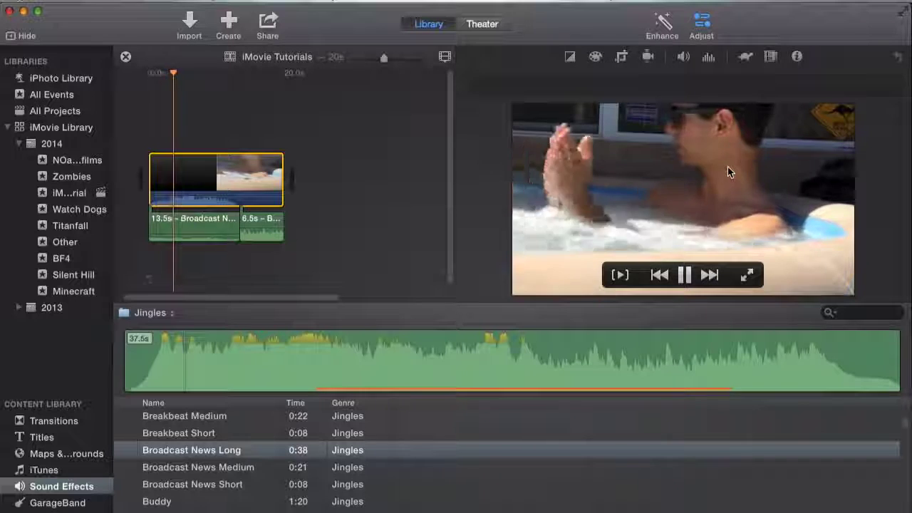
{"action": "mouse_move", "coordinate": [214, 229]}
{"action": "left_mouse_down"}
{"action": "mouse_move", "coordinate": [212, 250]}
{"action": "mouse_move", "coordinate": [205, 235]}
{"action": "left_mouse_up"}
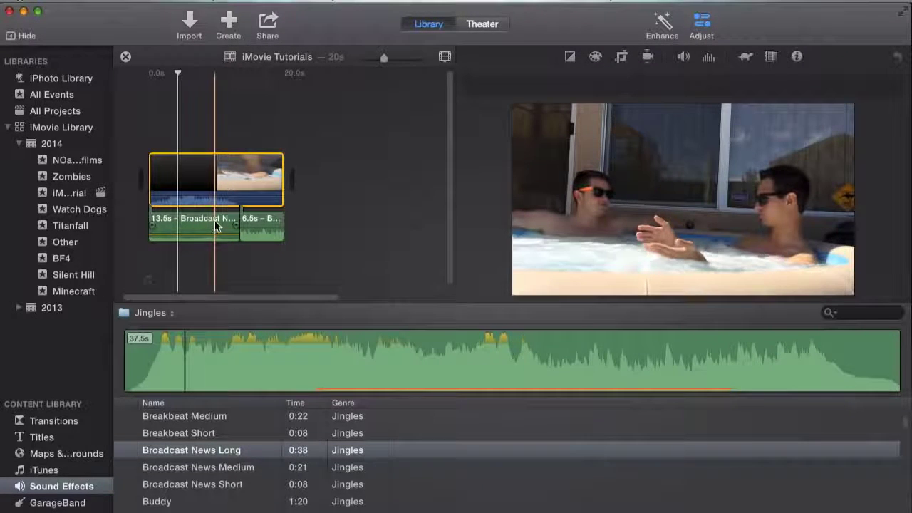
Add a short fade-in at the start of the jingle's second 6.5 s segment and play back the transition before and after.
{"action": "left_click", "coordinate": [256, 227]}
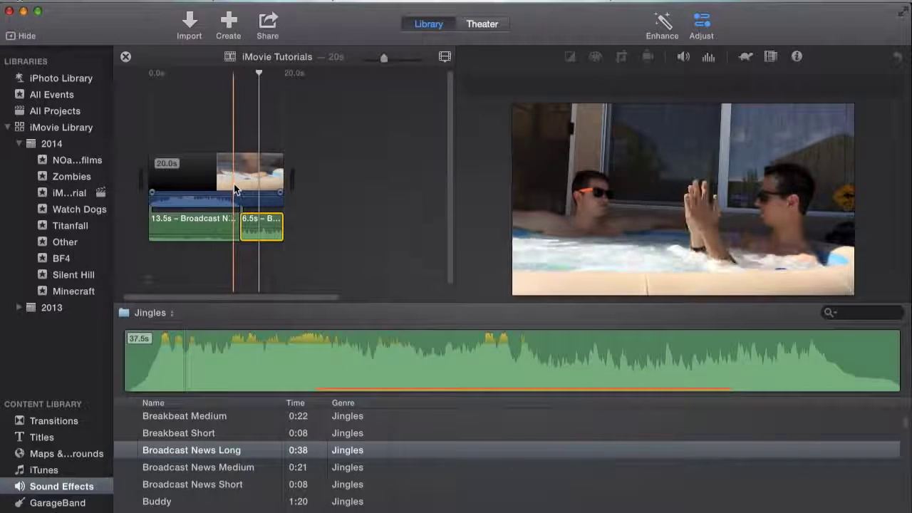
{"action": "key", "text": "space"}
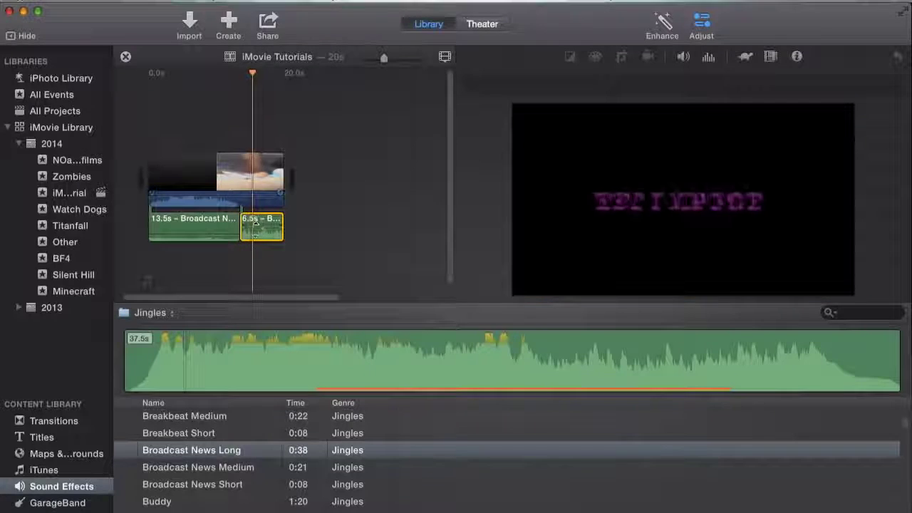
{"action": "left_click", "coordinate": [299, 214]}
{"action": "left_click_drag", "start_coordinate": [245, 227], "coordinate": [254, 228]}
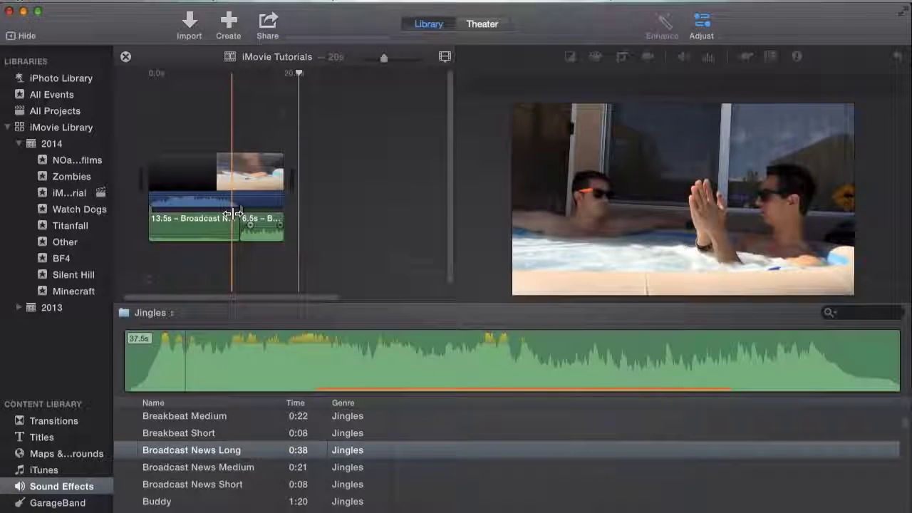
{"action": "left_click", "coordinate": [233, 214]}
{"action": "key", "text": "space"}
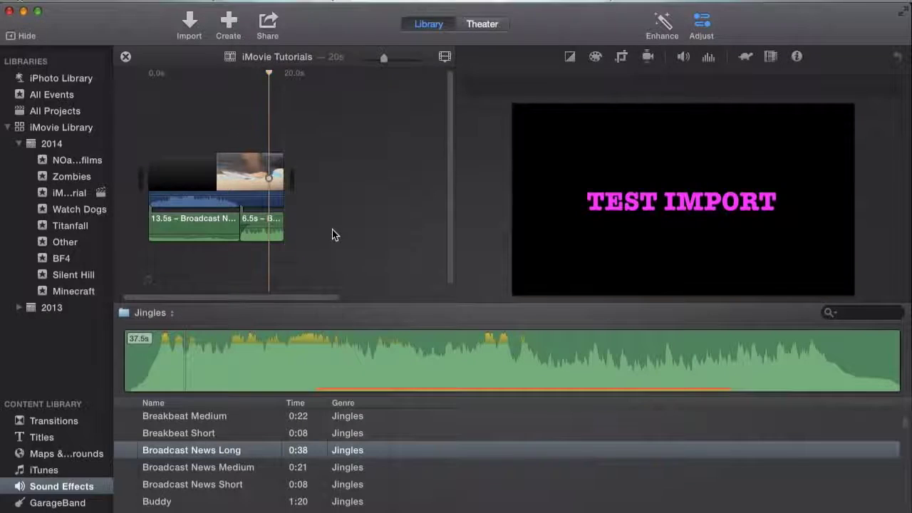
{"action": "key", "text": "space"}
{"action": "left_click", "coordinate": [202, 220]}
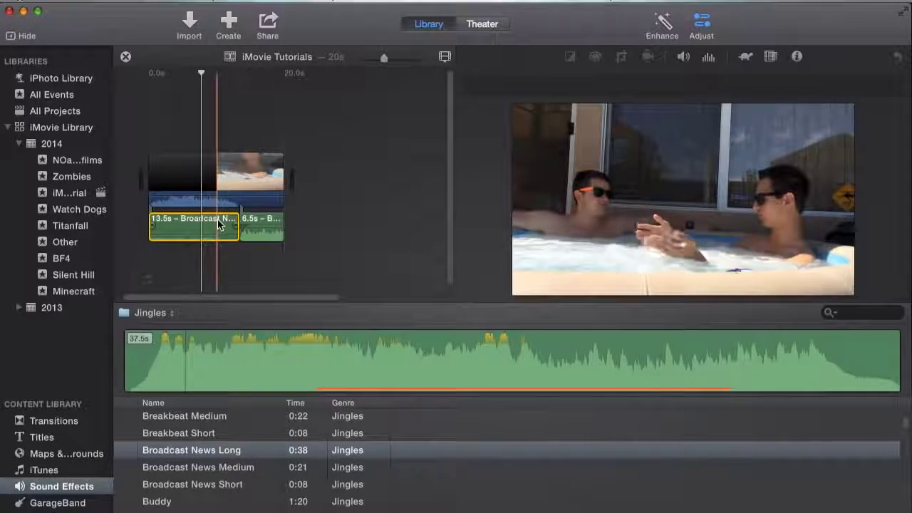
{"action": "left_click", "coordinate": [260, 224]}
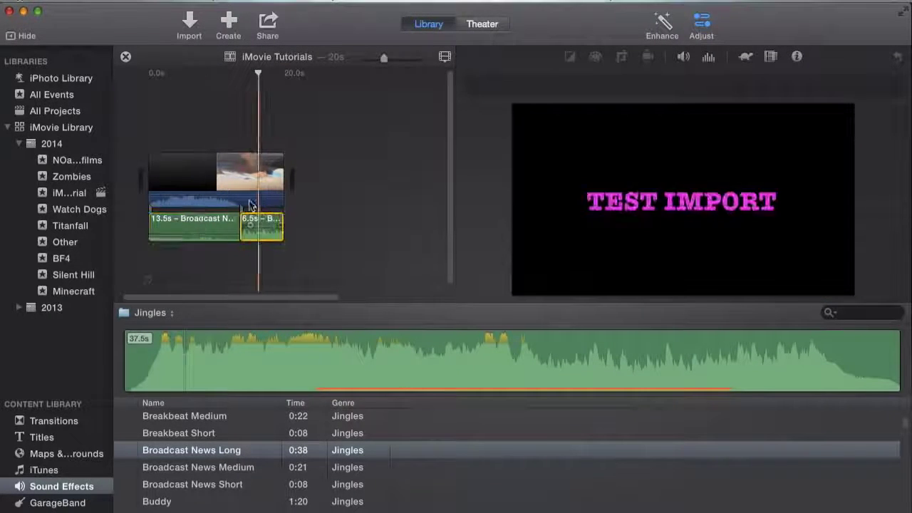
{"action": "left_click", "coordinate": [219, 223]}
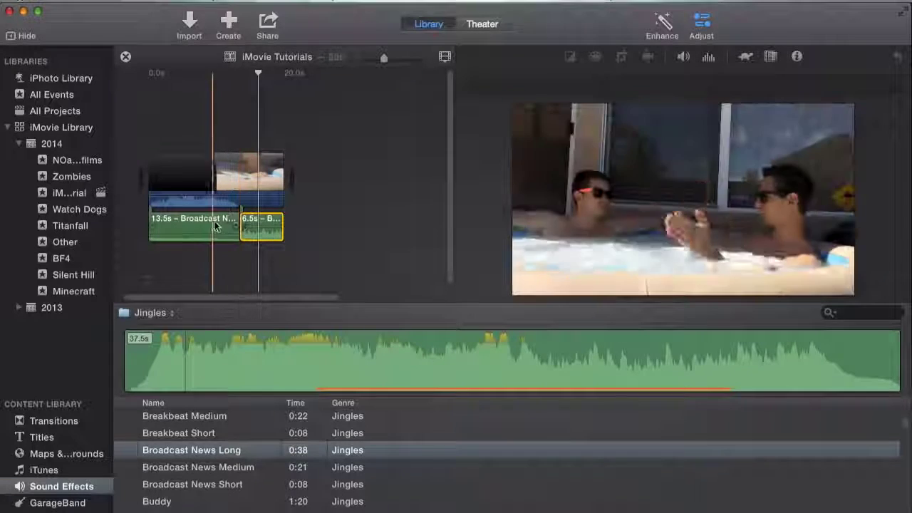
{"action": "left_click", "coordinate": [312, 197]}
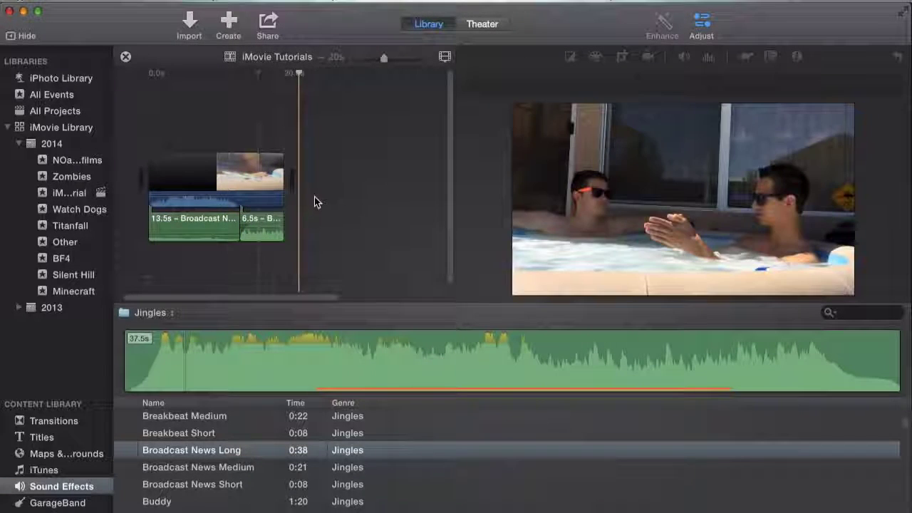
Readjust the volume of the jingle's first 13.5 s segment, keeping it low beneath the video's audio.
{"action": "left_click", "coordinate": [230, 223]}
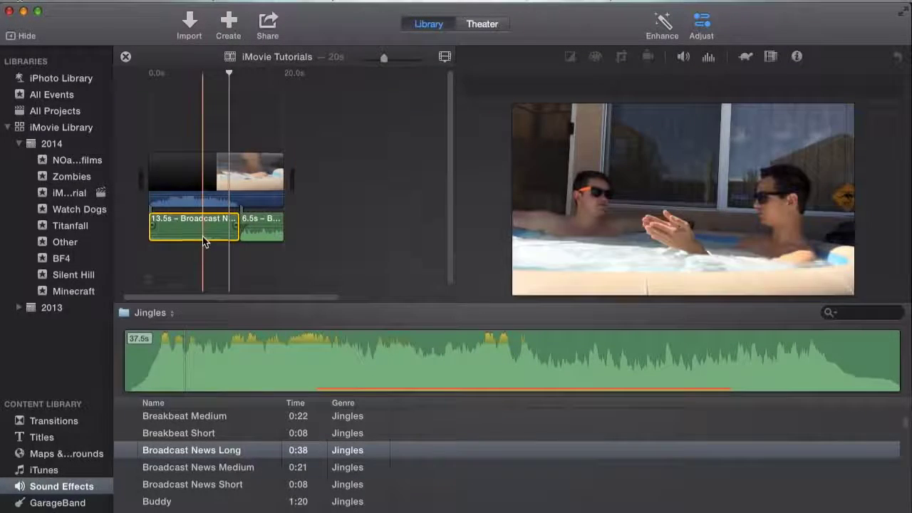
{"action": "left_click_drag", "start_coordinate": [204, 219], "coordinate": [207, 234]}
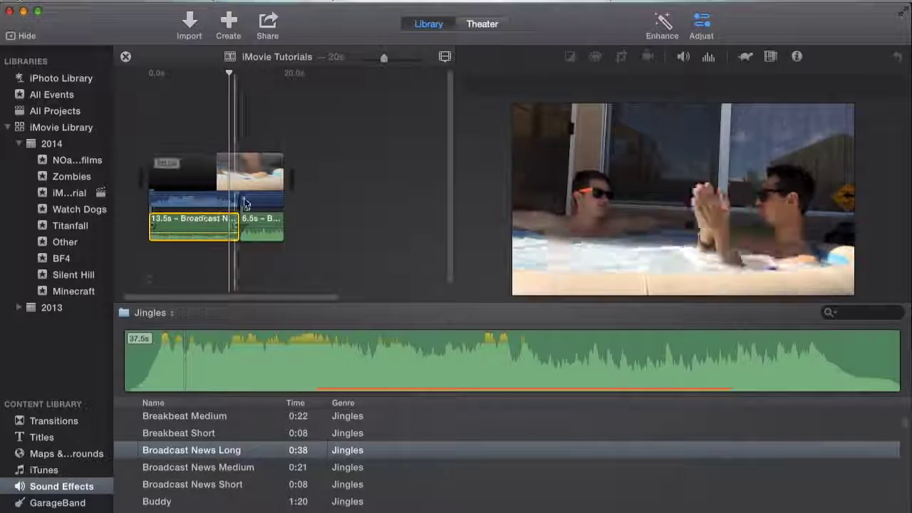
{"action": "left_click", "coordinate": [299, 197]}
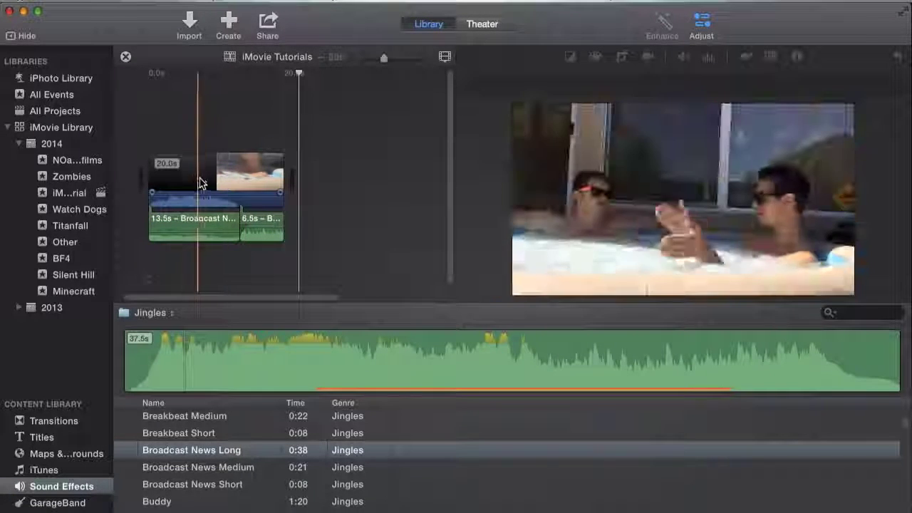
{"action": "left_click", "coordinate": [221, 154]}
{"action": "left_click", "coordinate": [189, 137]}
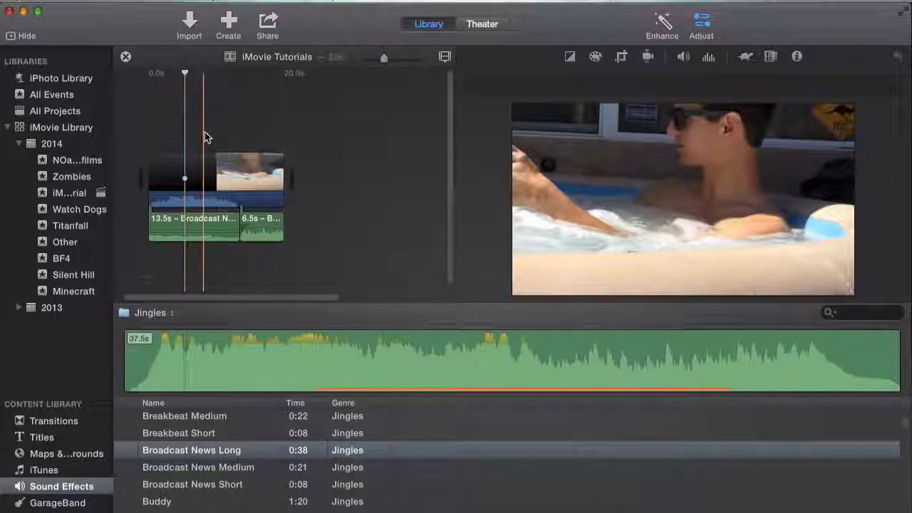
{"action": "left_click", "coordinate": [214, 134]}
{"action": "left_click", "coordinate": [215, 127]}
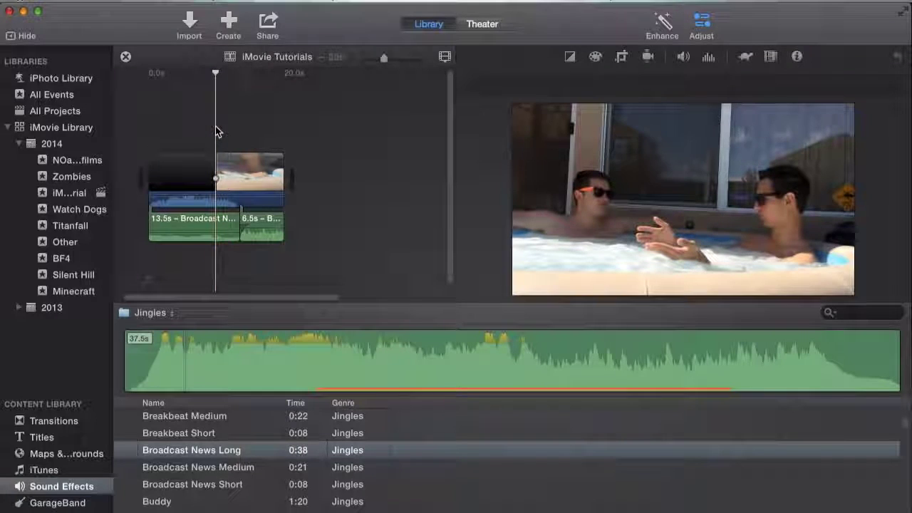